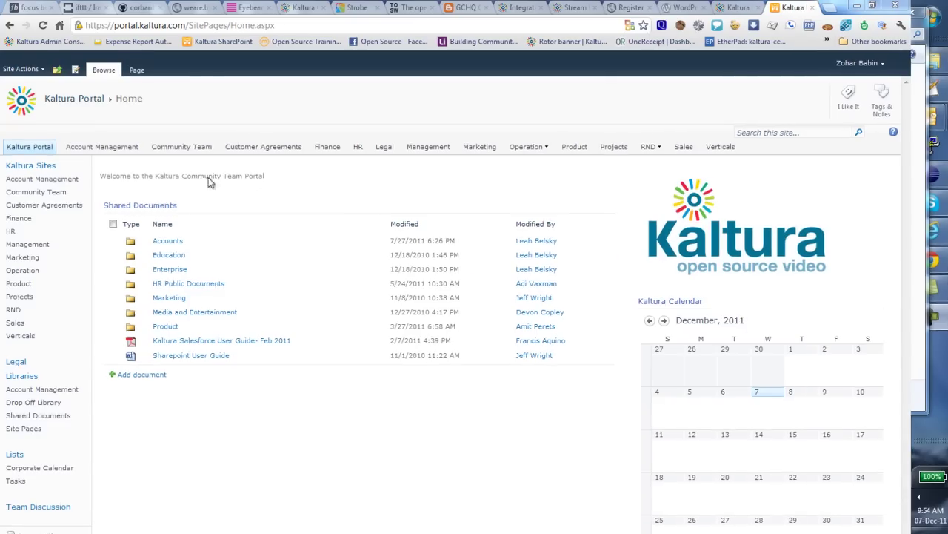
left_click(181, 146)
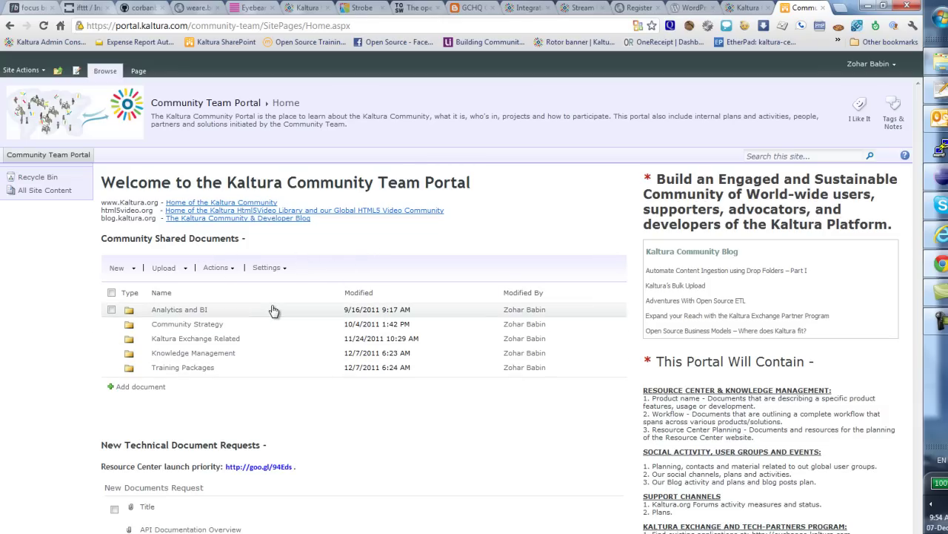
left_click(232, 270)
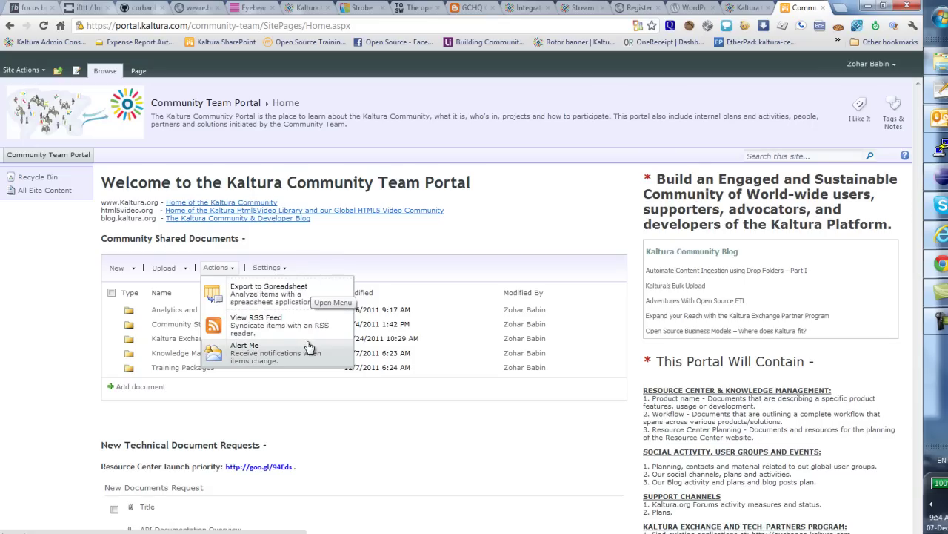
Reopen the Community Shared Documents Actions menu and open the library with Explorer
left_click(383, 248)
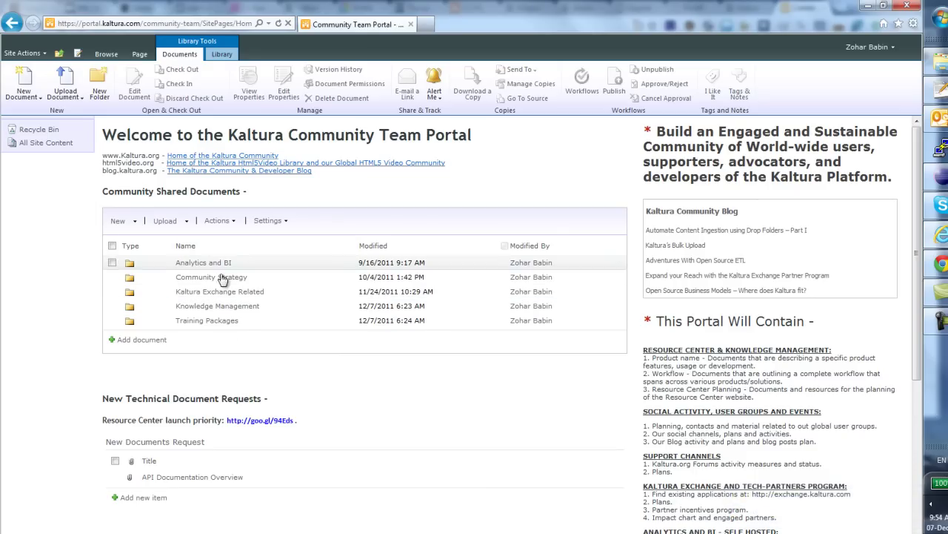
left_click(228, 225)
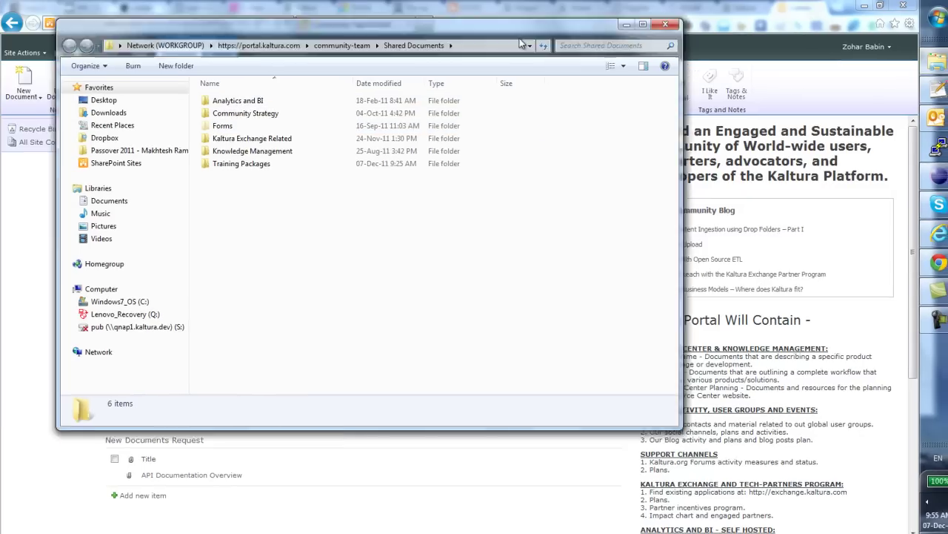
Browse into the Kaltura Exchange Related folder and return to Shared Documents
left_click_drag(456, 24, 681, 78)
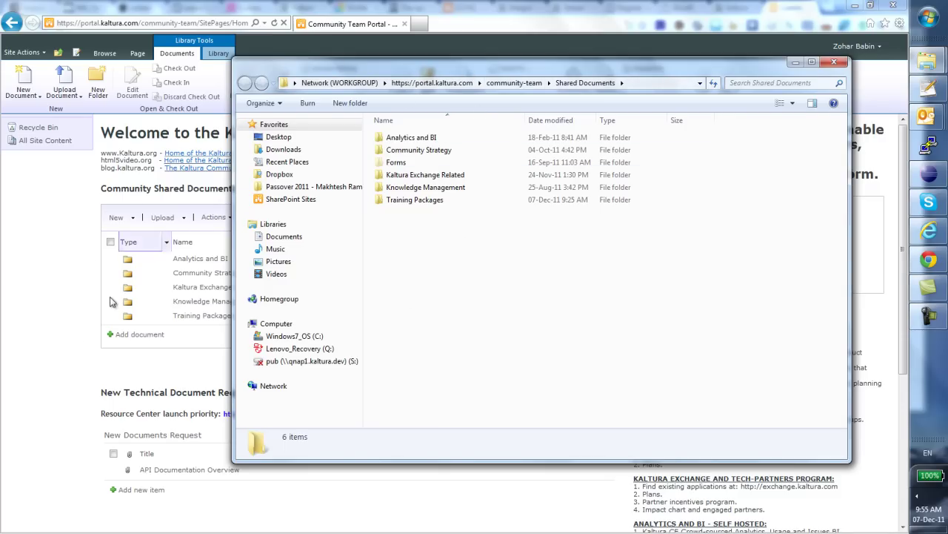
left_click_drag(384, 63, 454, 146)
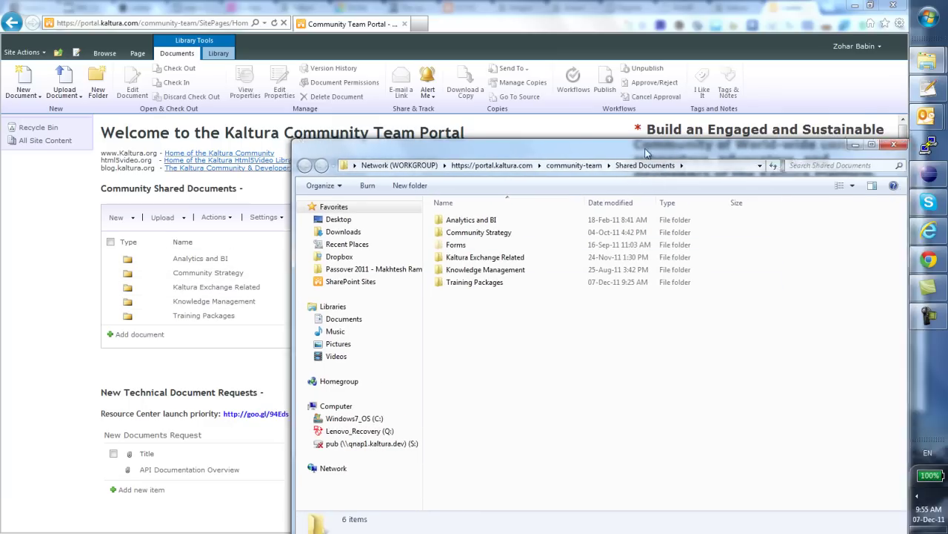
left_click_drag(667, 145, 574, 110)
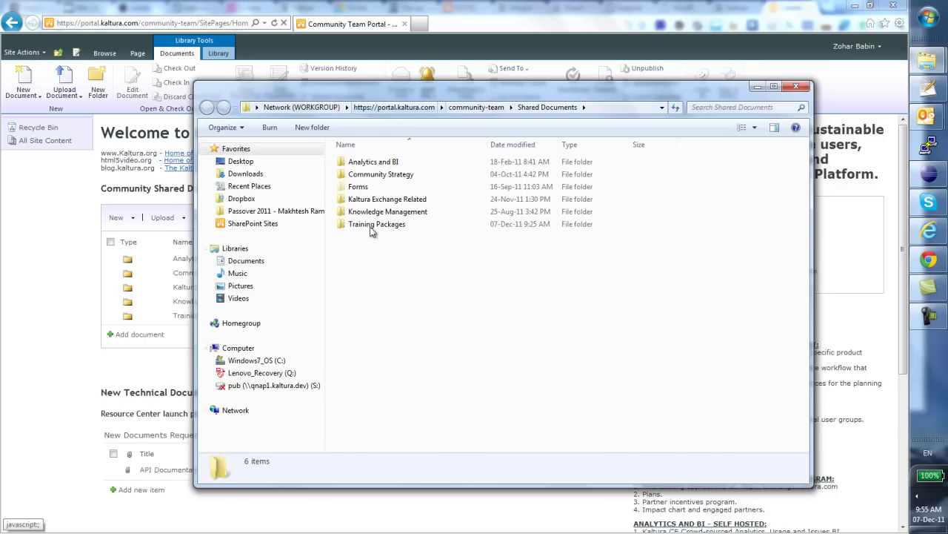
left_click(400, 200)
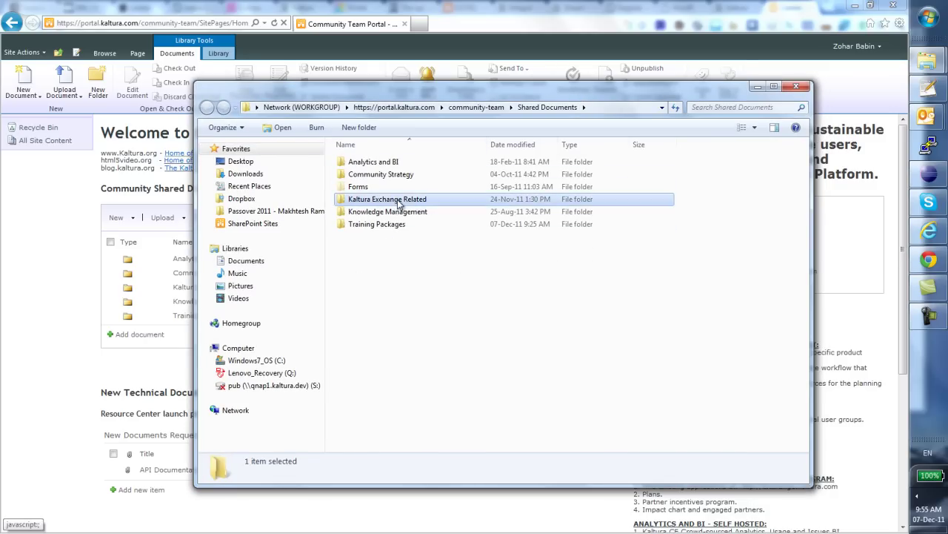
double_click(391, 195)
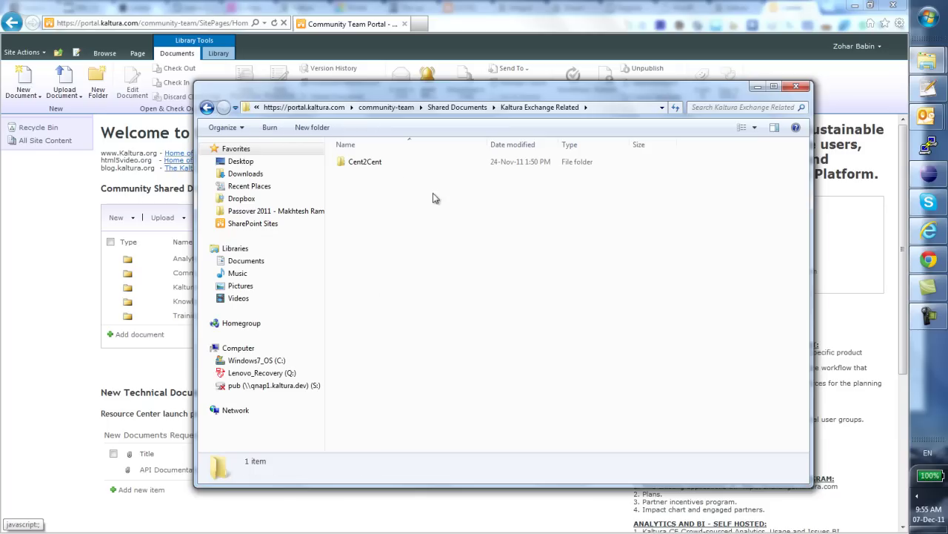
left_click(465, 108)
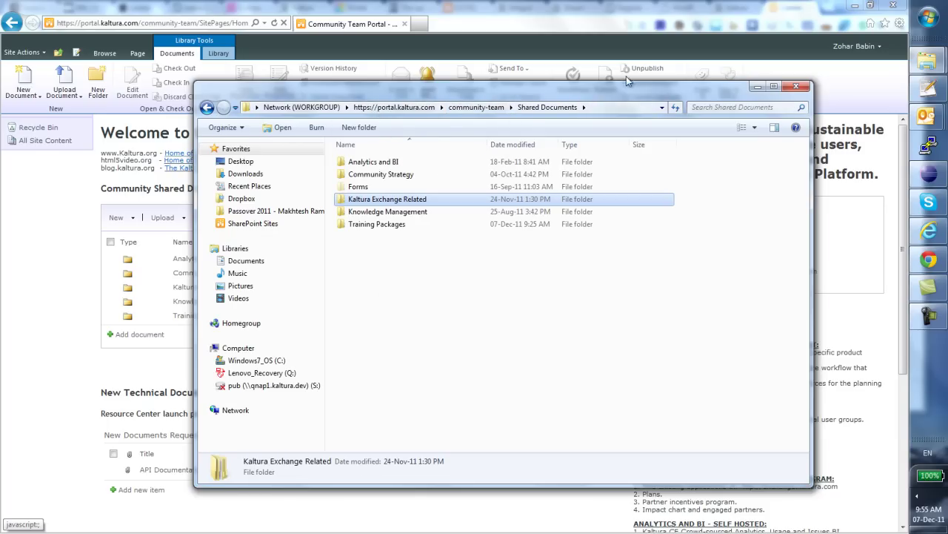
Open the Training Packages folder in the library window
left_click_drag(624, 89, 564, 86)
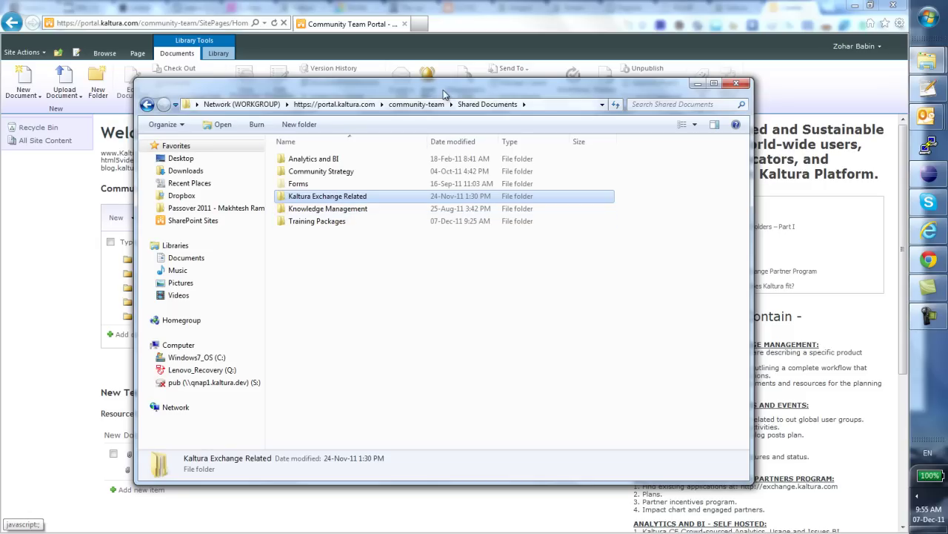
left_click_drag(441, 90, 392, 78)
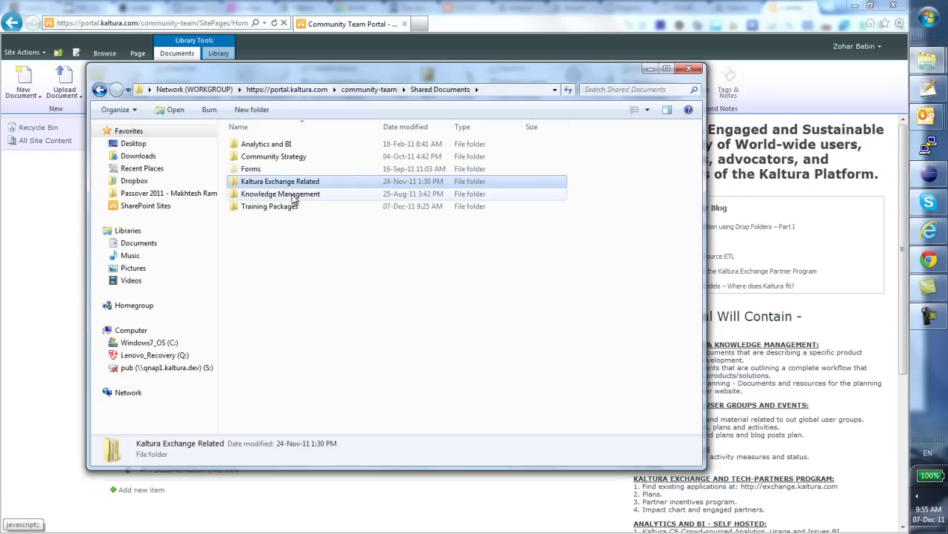
double_click(288, 208)
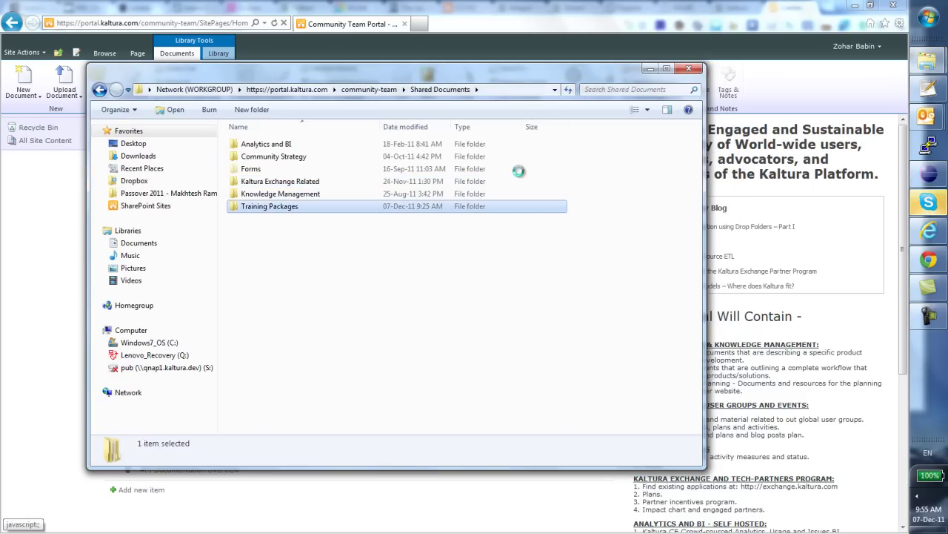
Copy desktop Kaltura On Prem Training.docx into Kaltura Self-Hosted Training Program, replacing the existing file
left_click(854, 6)
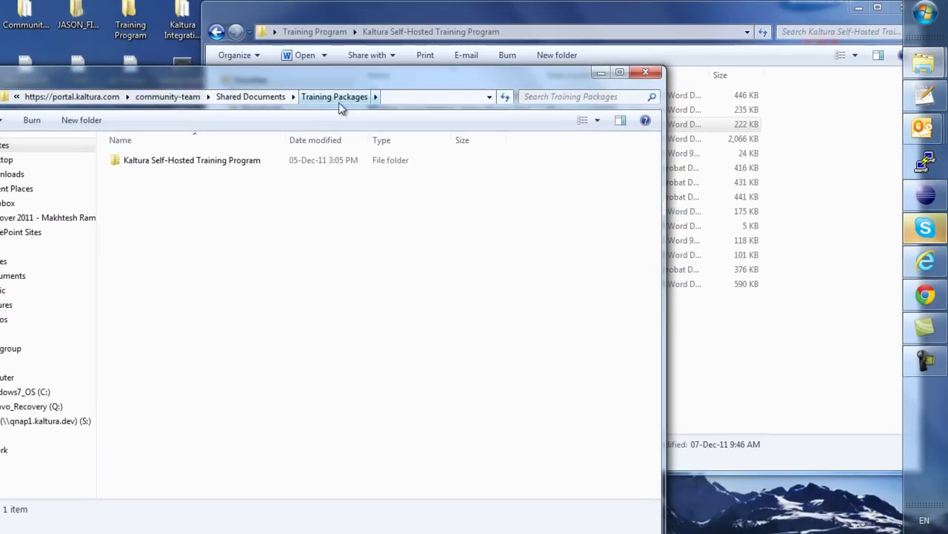
left_click_drag(363, 78, 292, 149)
double_click(102, 234)
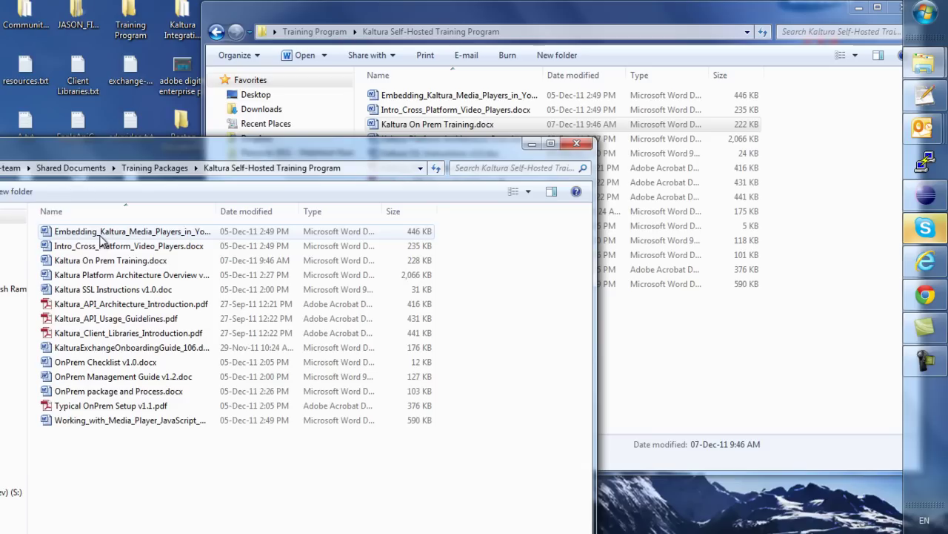
left_click(404, 123)
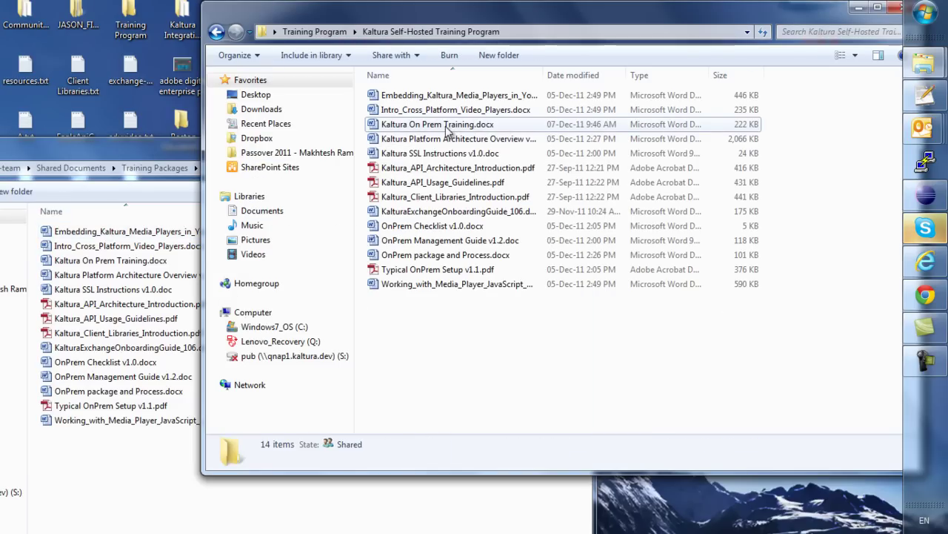
mouse_move(437, 125)
left_click_drag(450, 131, 388, 162)
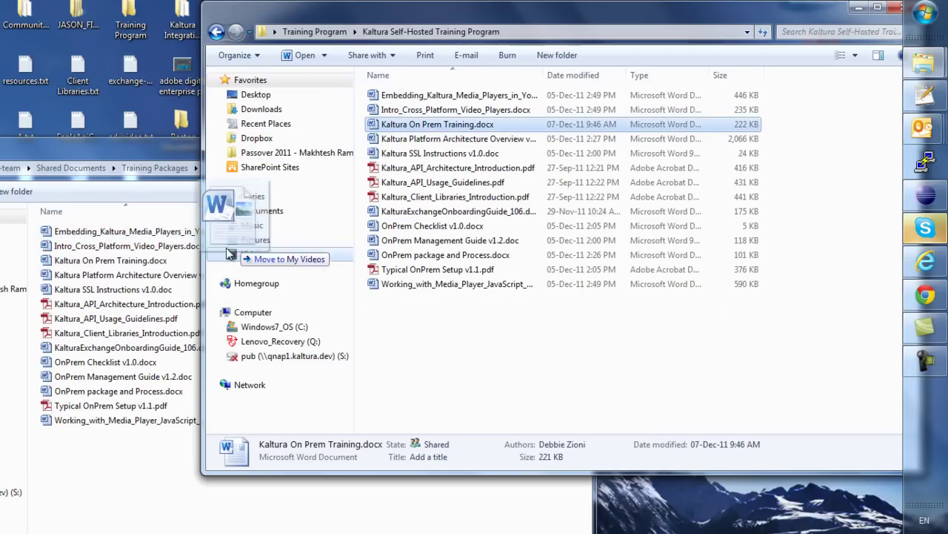
mouse_move(388, 162)
left_mouse_down()
mouse_move(111, 454)
mouse_move(117, 466)
left_mouse_up()
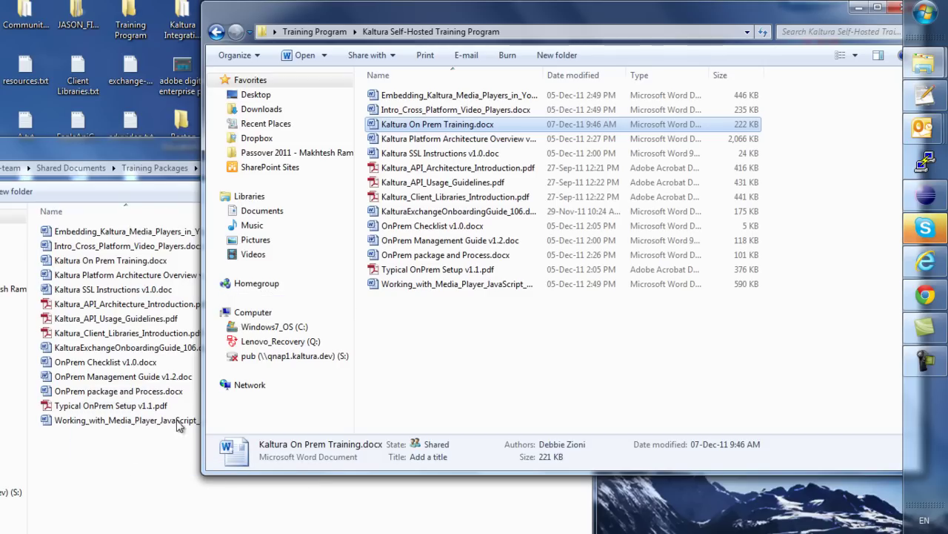
left_click(129, 458)
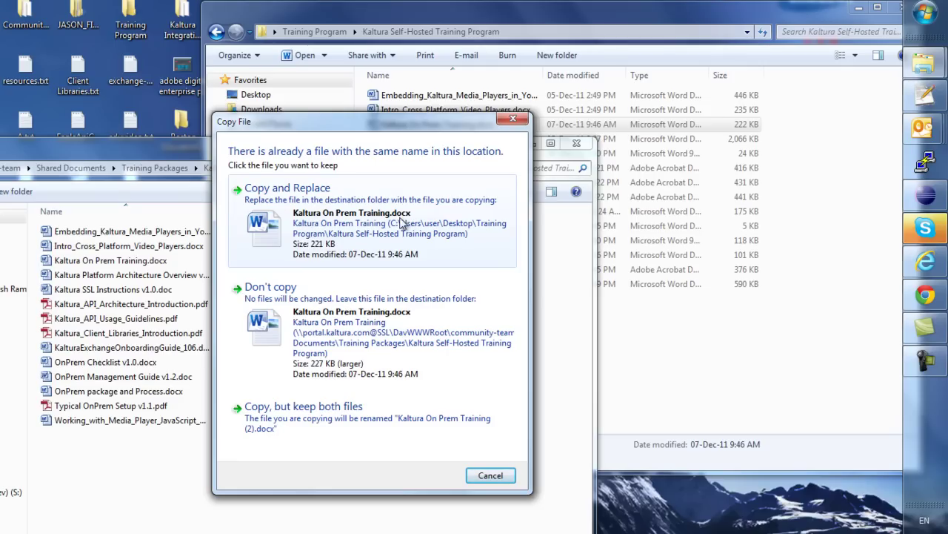
left_click(364, 228)
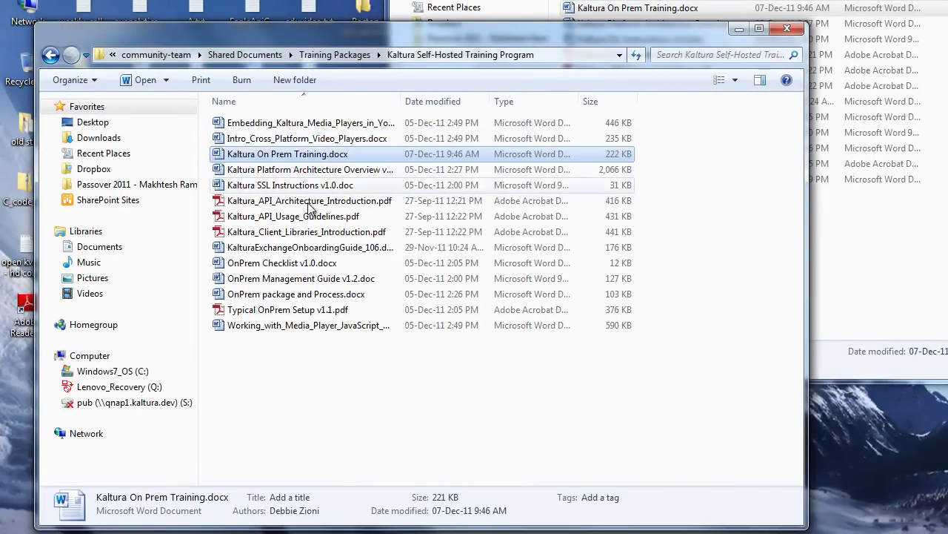
Drag the Shared Documents address-bar icon onto the desktop as a link, then close both Explorer windows
left_click_drag(453, 55, 612, 12)
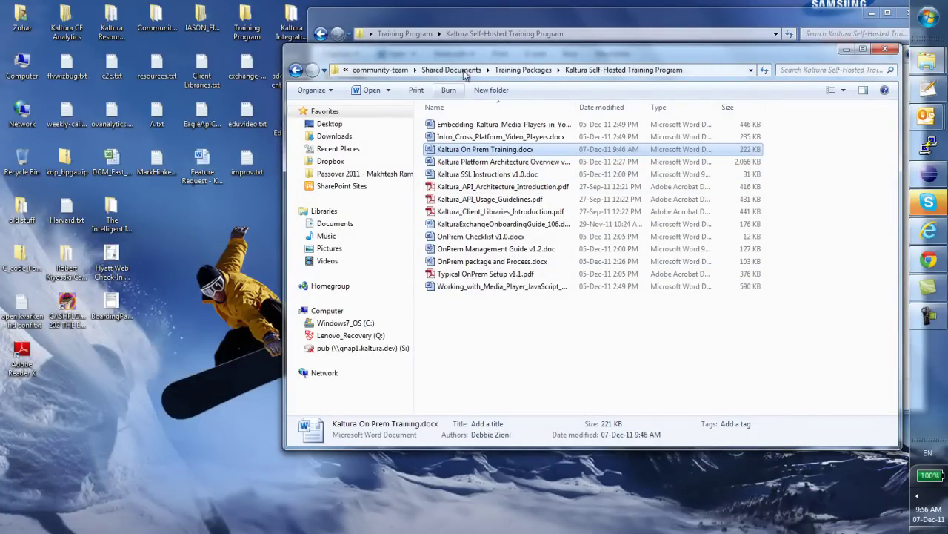
left_click(459, 71)
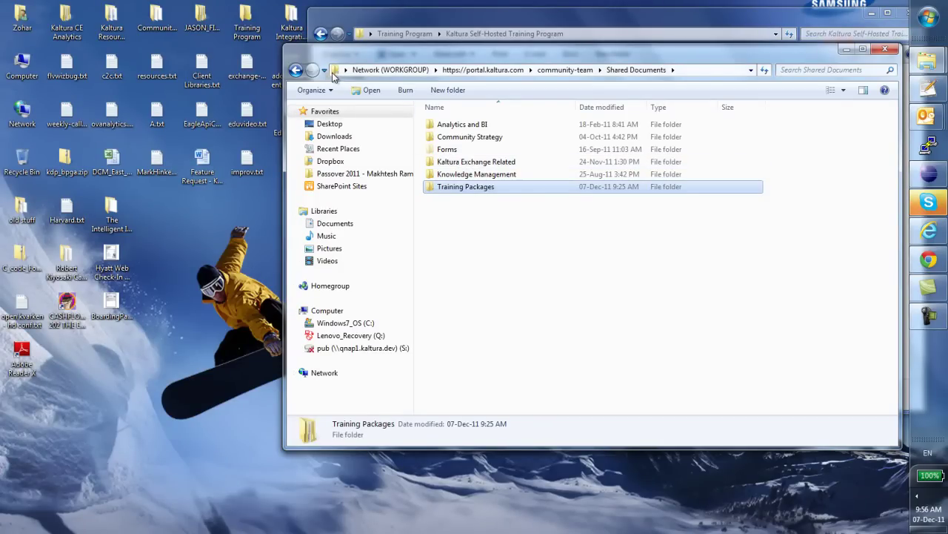
left_click_drag(337, 71, 191, 355)
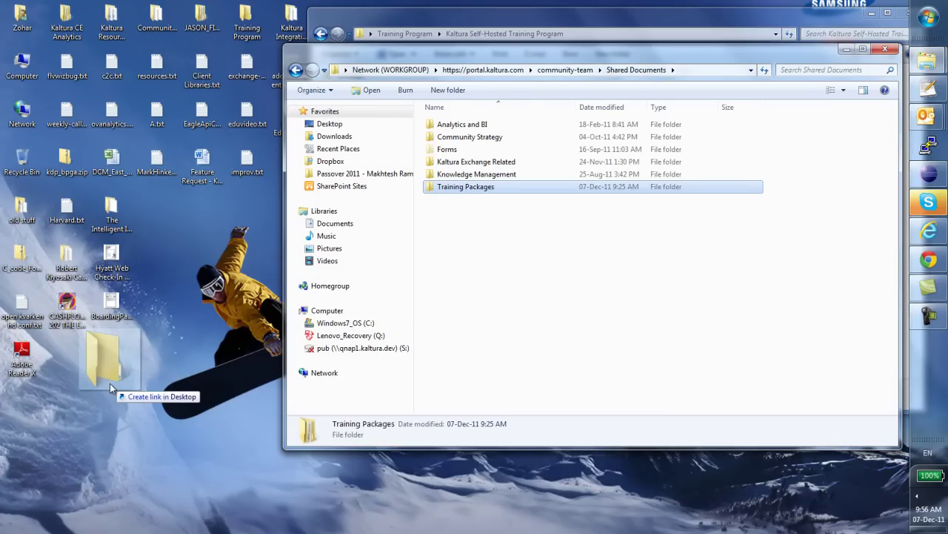
left_click_drag(191, 355, 110, 383)
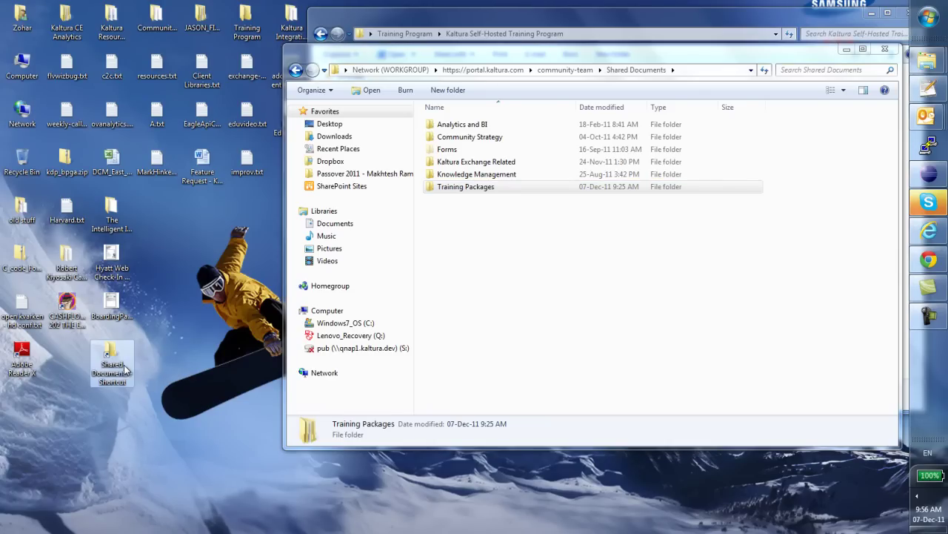
left_click(885, 48)
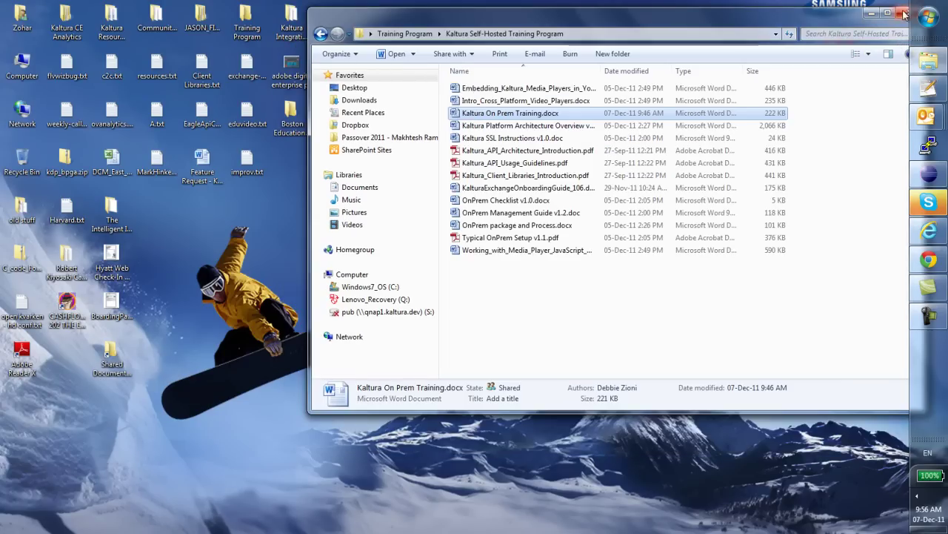
left_click(902, 12)
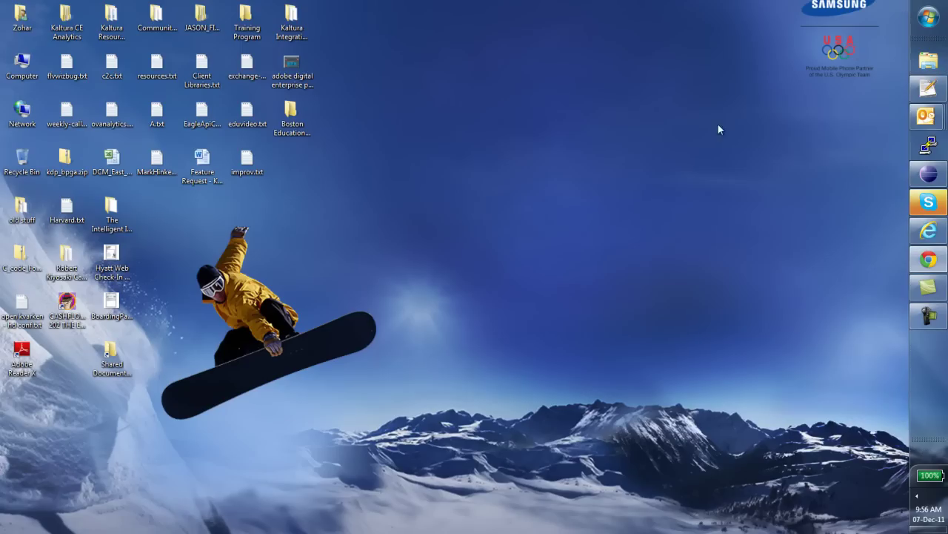
Open Shared Documents from the desktop shortcut, close it, and restore Internet Explorer
double_click(113, 355)
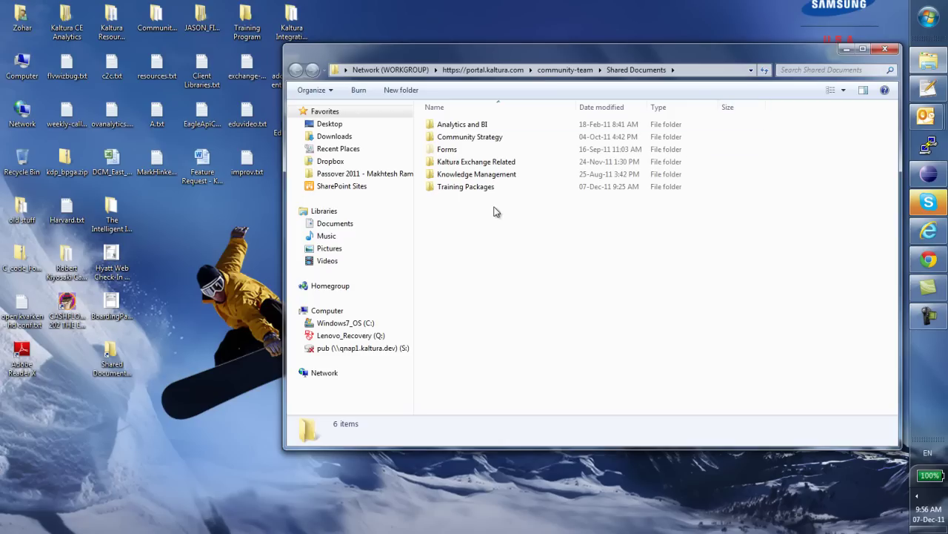
left_click(884, 51)
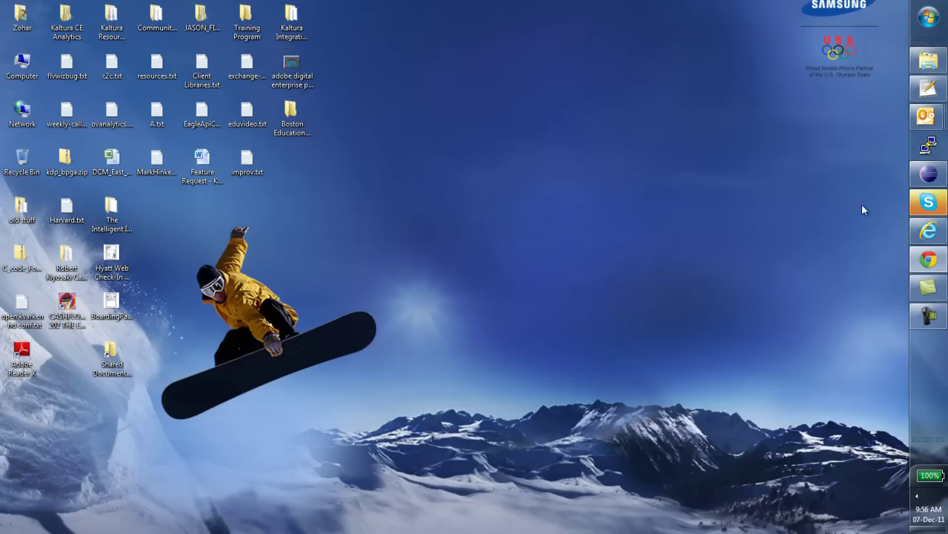
left_click(928, 230)
left_click(927, 316)
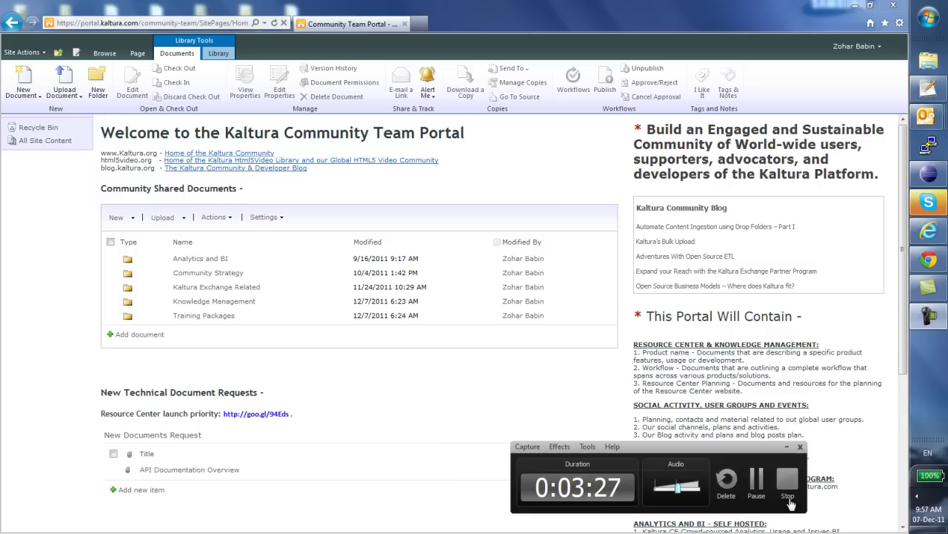